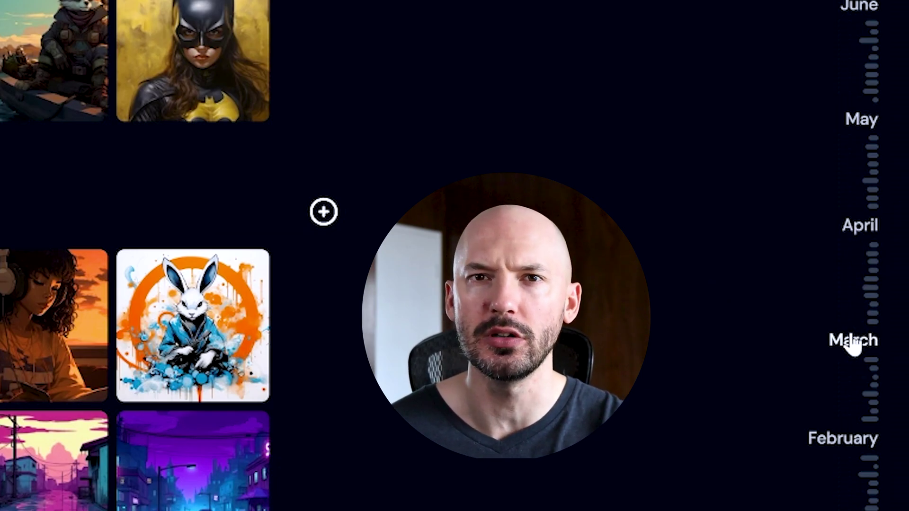
Scroll the Archive back to October 2022 to reach the polygonal cyberpunk portrait
scroll(868, 284, down, 10)
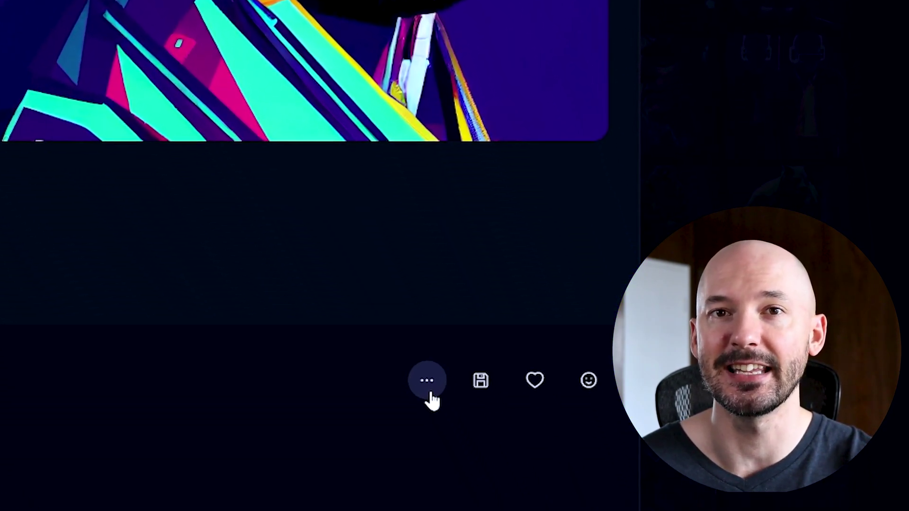
Copy the cyberpunk portrait's job ID through its '...' menu, Copy... > Job ID
click(428, 381)
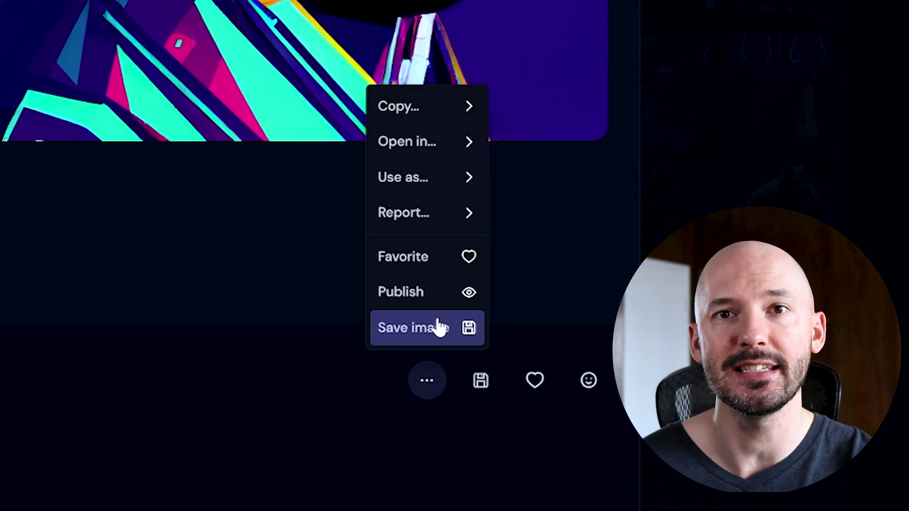
mouse_move(493, 141)
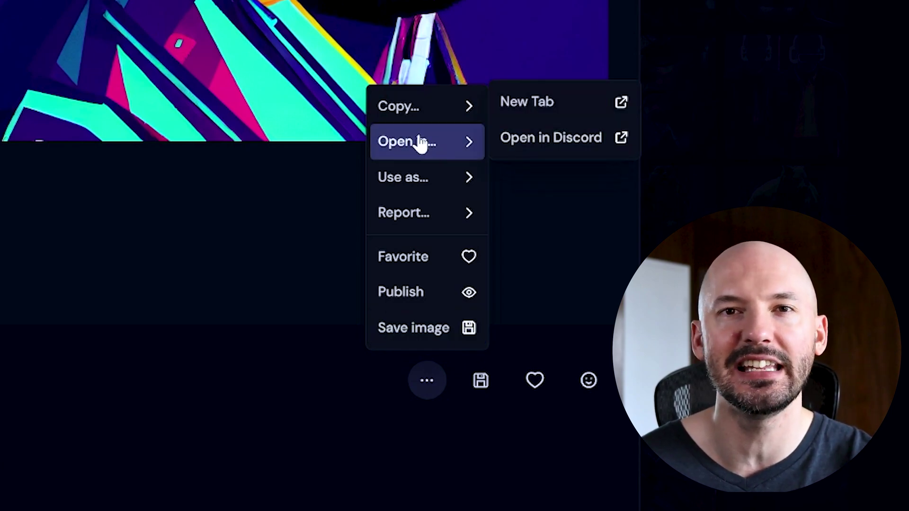
mouse_move(419, 118)
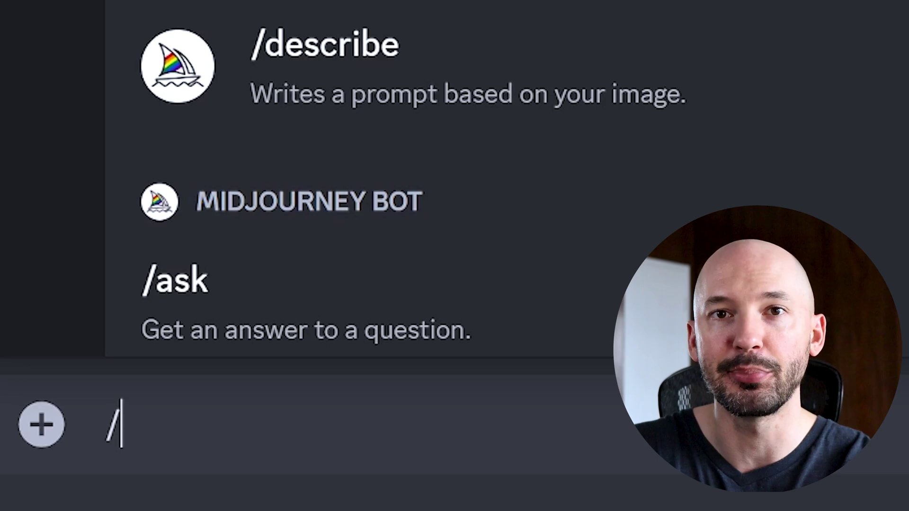
Recall the 'hugh jackman, cyberpunk style' job with /show and the pasted job ID
text(show)
key(Tab)
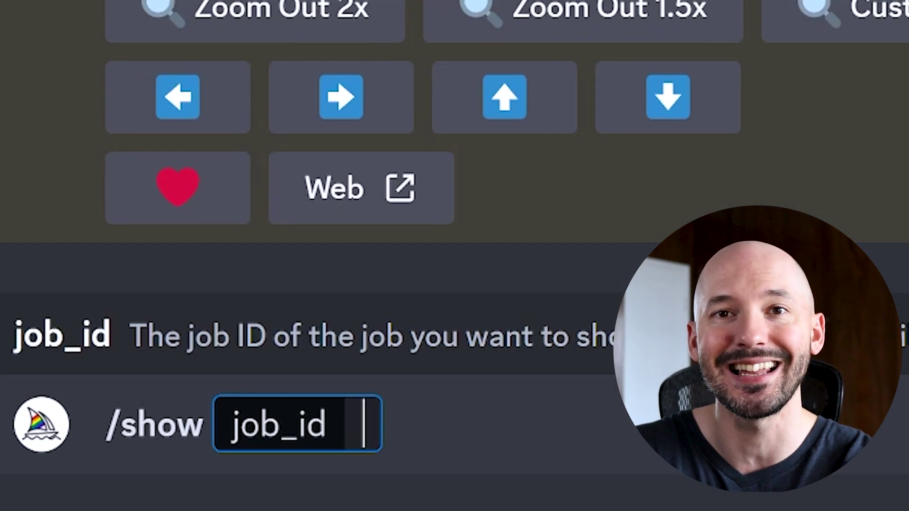
key(ctrl+v)
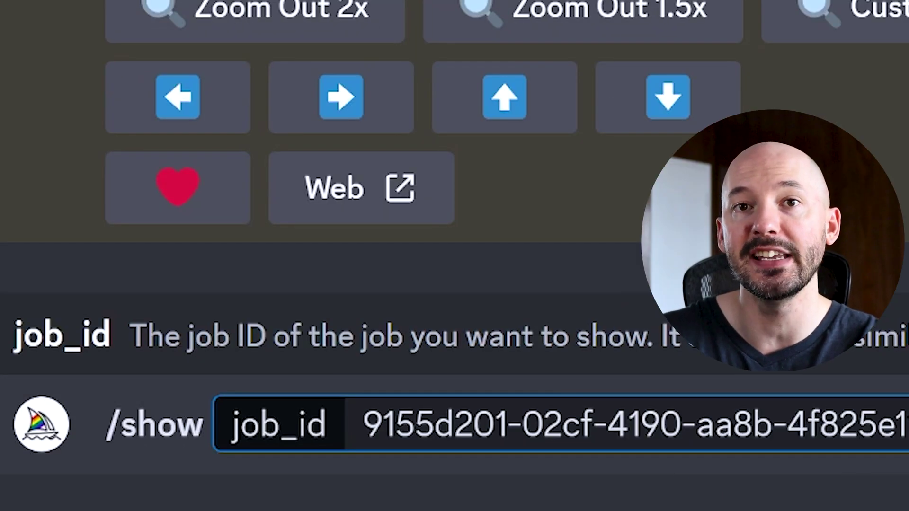
key(Return)
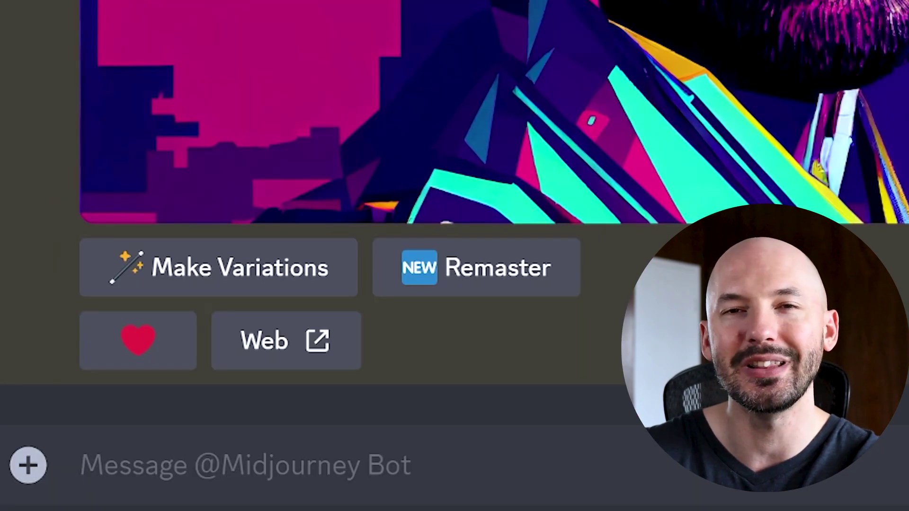
Turn on remix mode and submit a portrait variation with '--test --creative' replaced by '--v 5.2'
text(/)
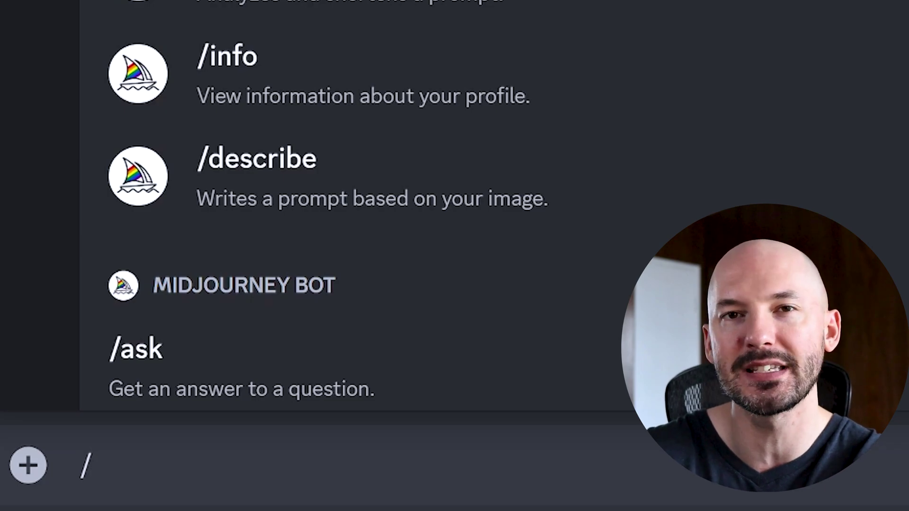
text(remix)
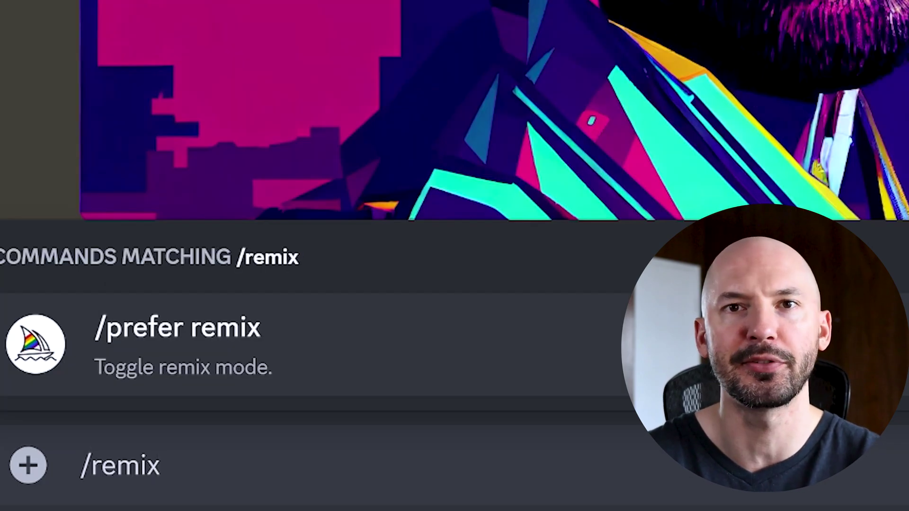
key(Return)
key(Return)
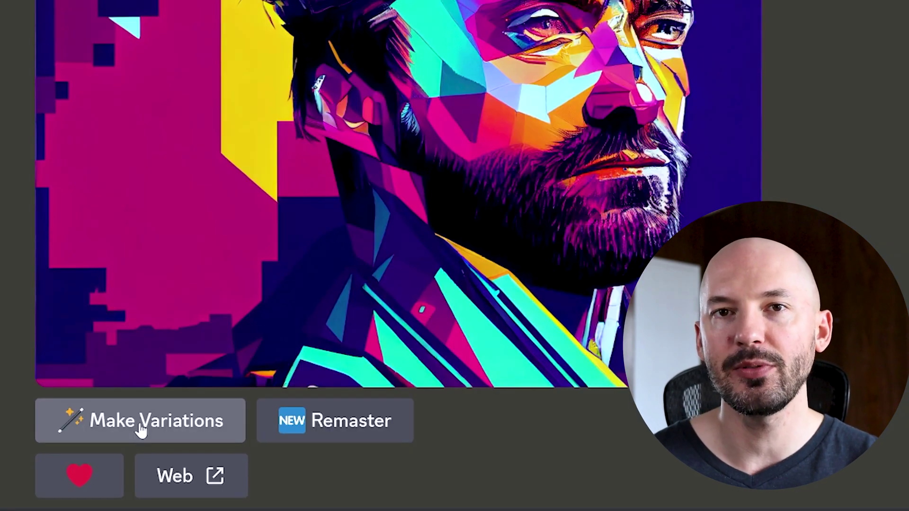
click(142, 428)
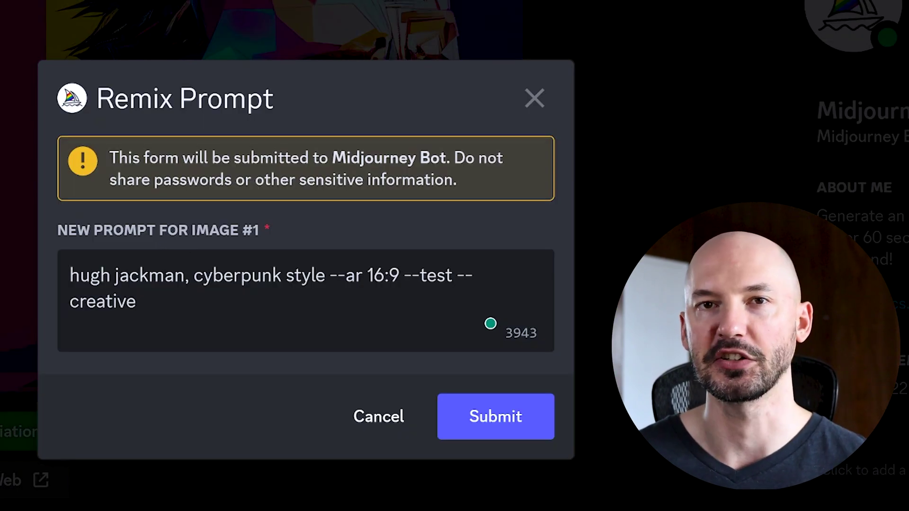
drag(404, 275, 137, 301)
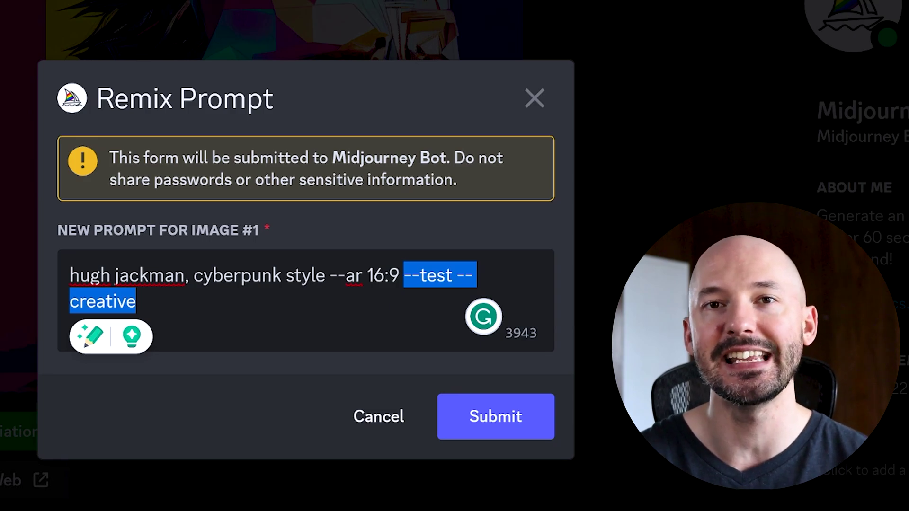
key(BackSpace)
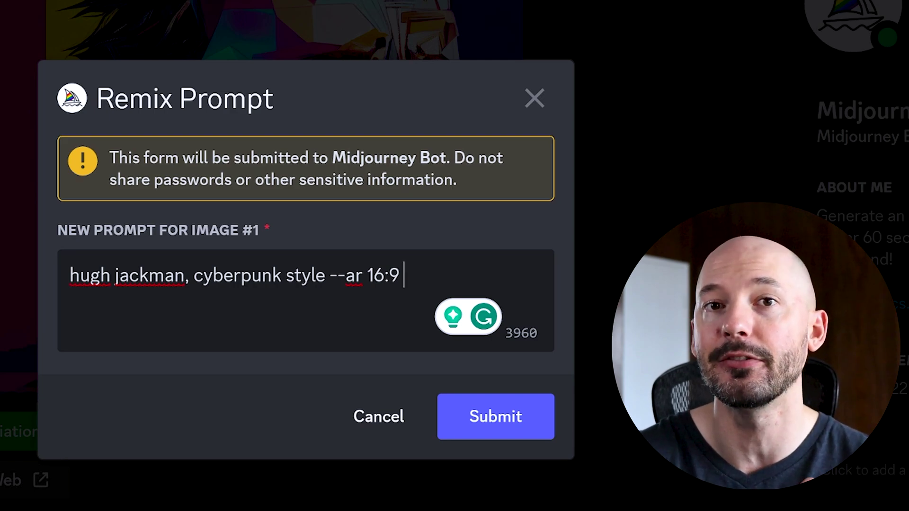
text(--v 5.2)
click(500, 413)
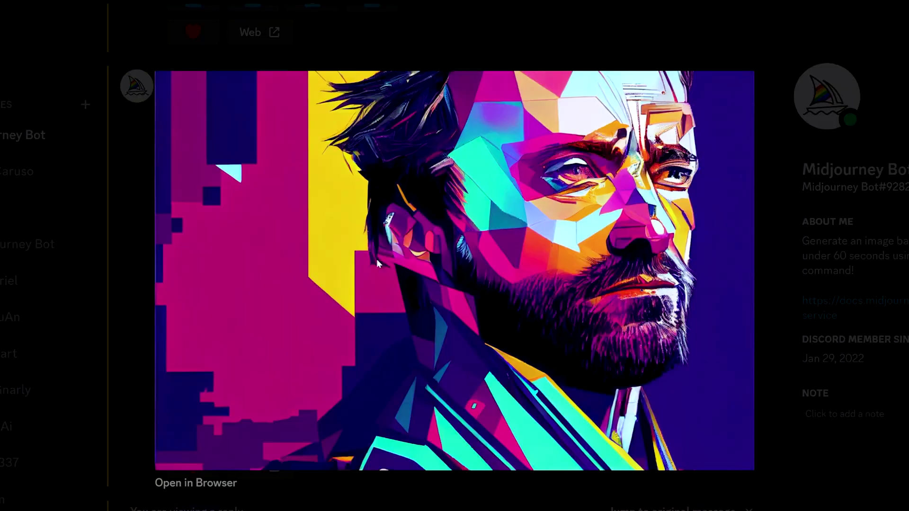
Remix the portrait with its image address prepended and '--v 5.2', then upscale image 3
right_click(376, 259)
click(361, 274)
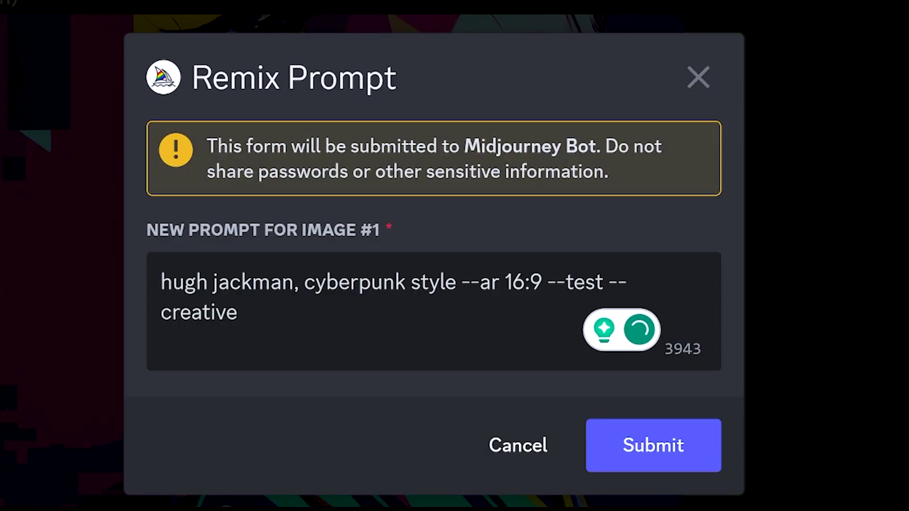
key(ctrl+v)
key(shift+Left)
key(shift+Left)
key(shift+Left)
key(shift+Left)
key(shift+Left)
key(shift+Left)
key(shift+Left)
key(shift+Left)
key(shift+Left)
key(shift+Left)
key(shift+Left)
key(shift+Left)
key(shift+Left)
key(shift+Left)
key(shift+Left)
key(shift+Left)
key(shift+Left)
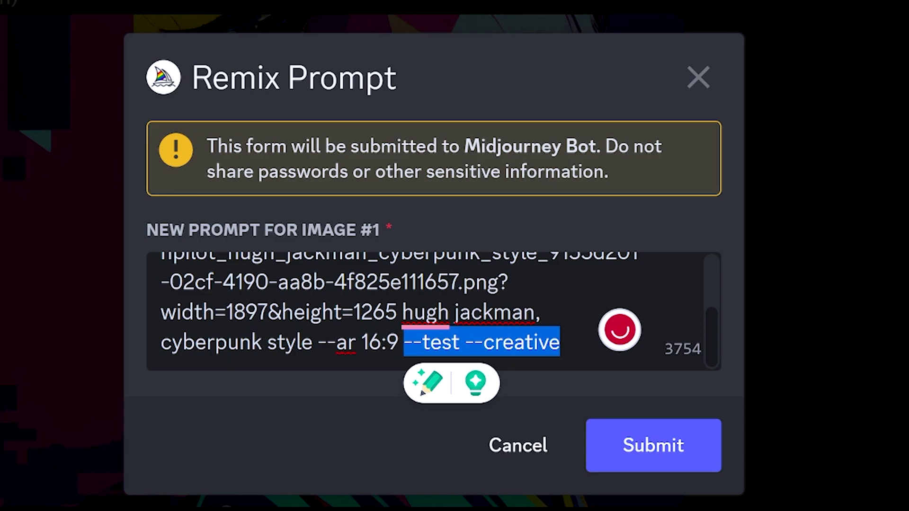
text(--v 5.2)
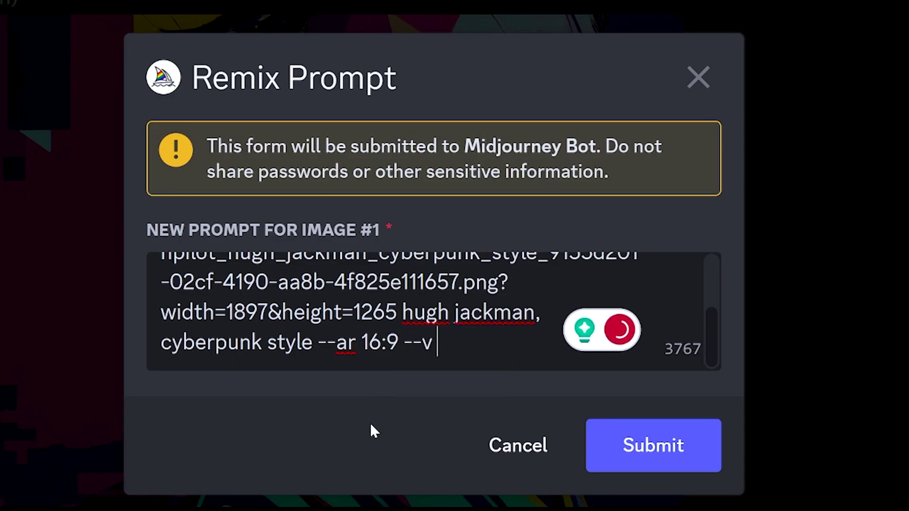
click(623, 463)
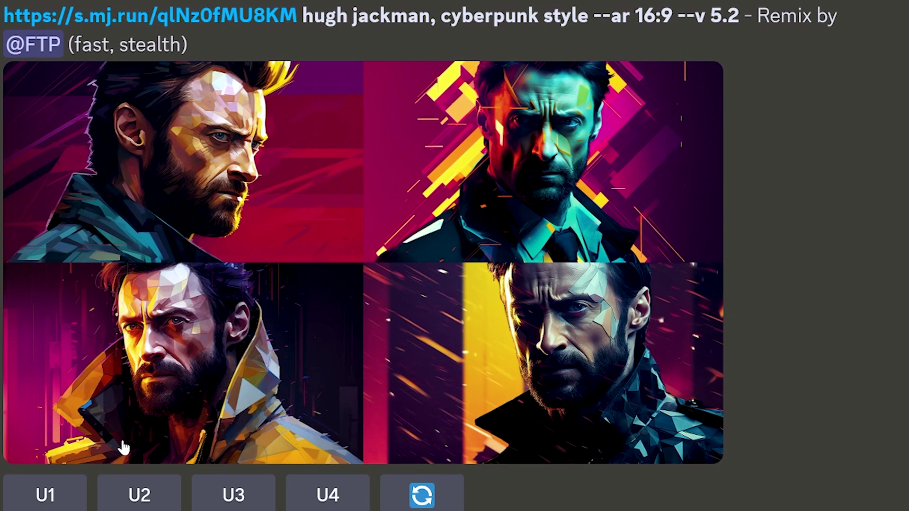
click(227, 507)
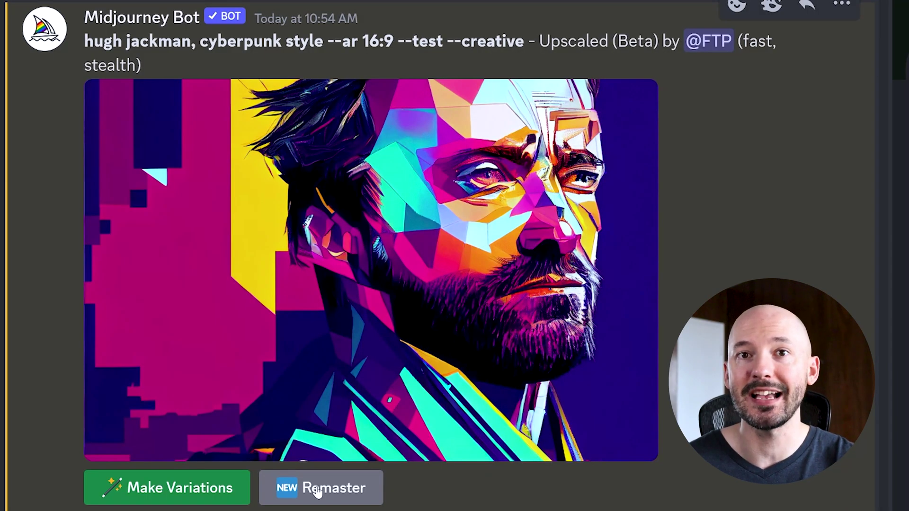
Remaster the original upscaled cyberpunk portrait
click(317, 492)
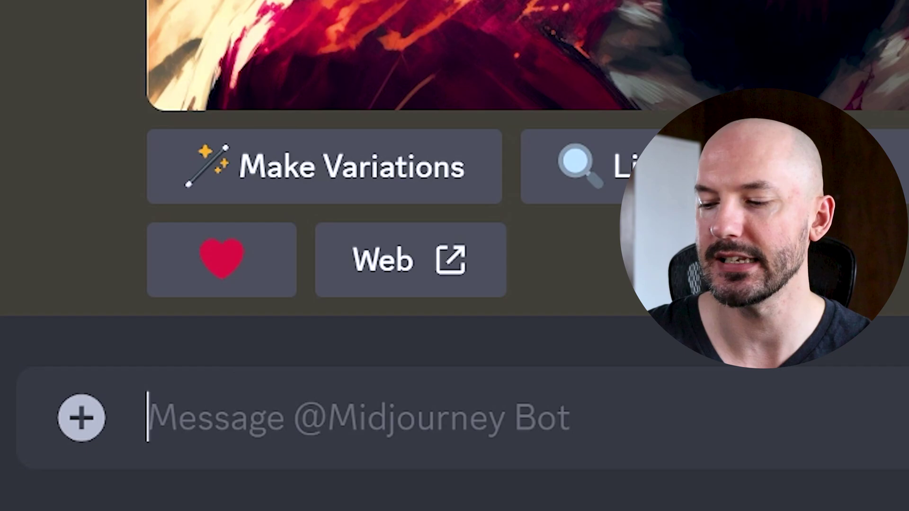
Recall the Batman upscale with /show and its job ID, then remix it adding '--v 5.2'
text(/show)
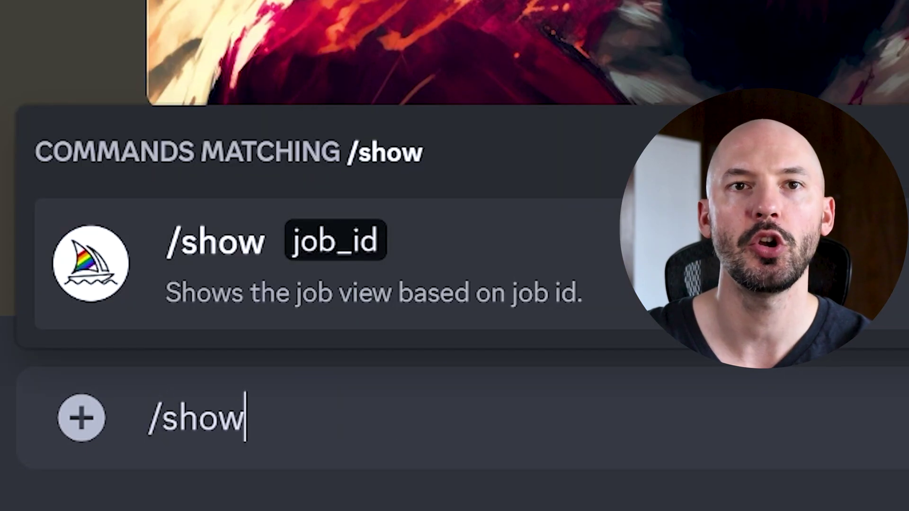
key(Tab)
key(ctrl+v)
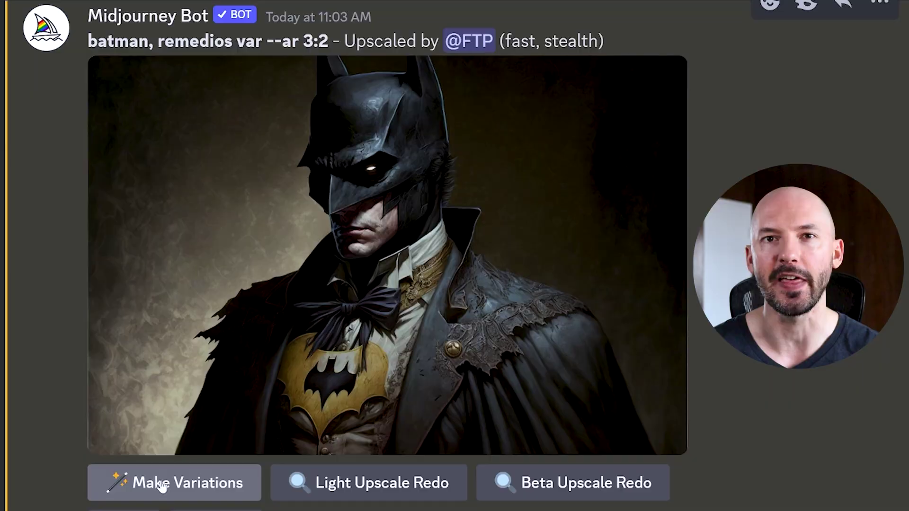
click(159, 488)
text(--v 5)
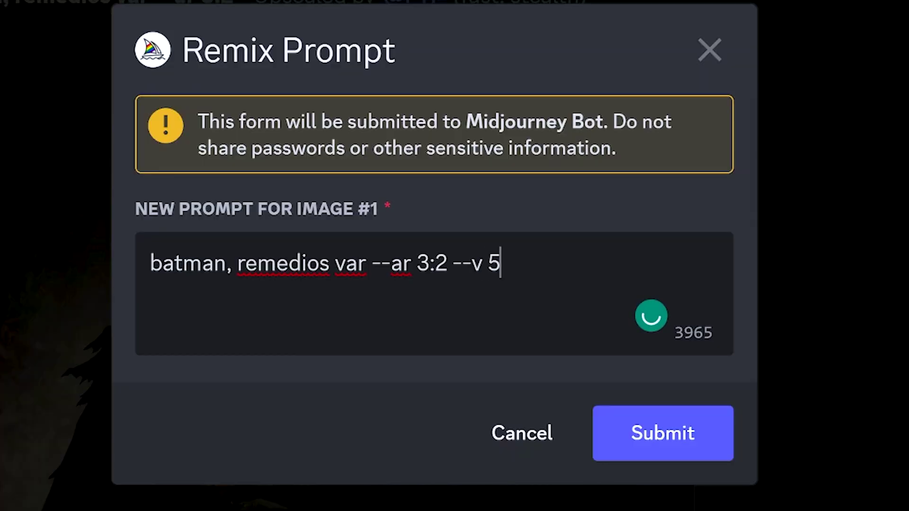
text(.2)
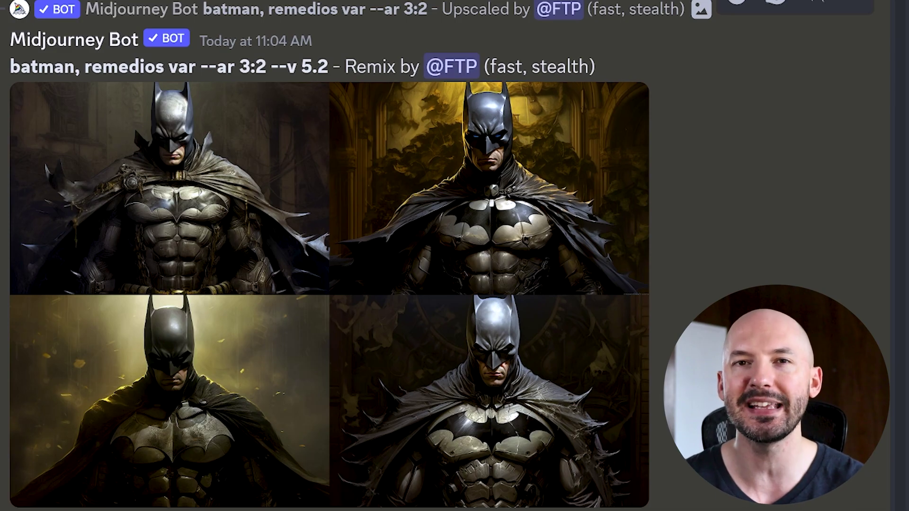
Request Light and Beta upscale redos of the 'batman, remedios var' image and view the results
scroll(656, 268, up, 10)
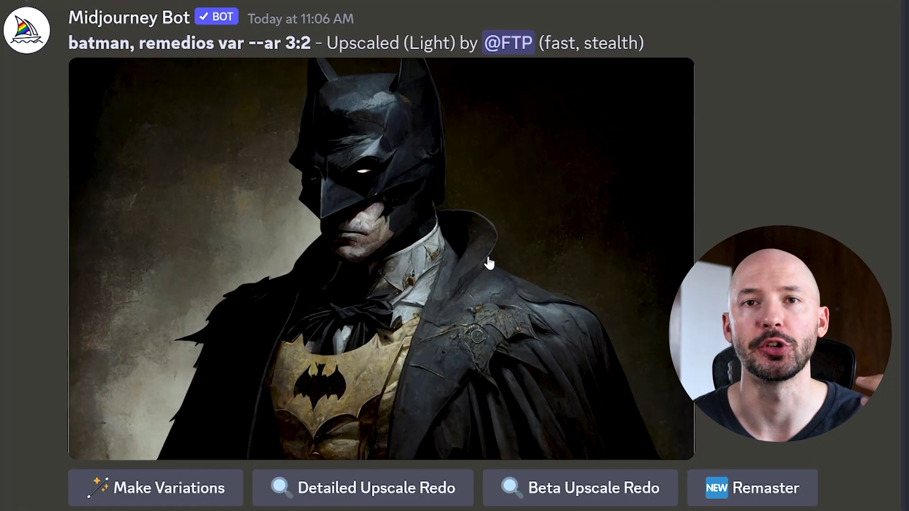
scroll(489, 263, down, 10)
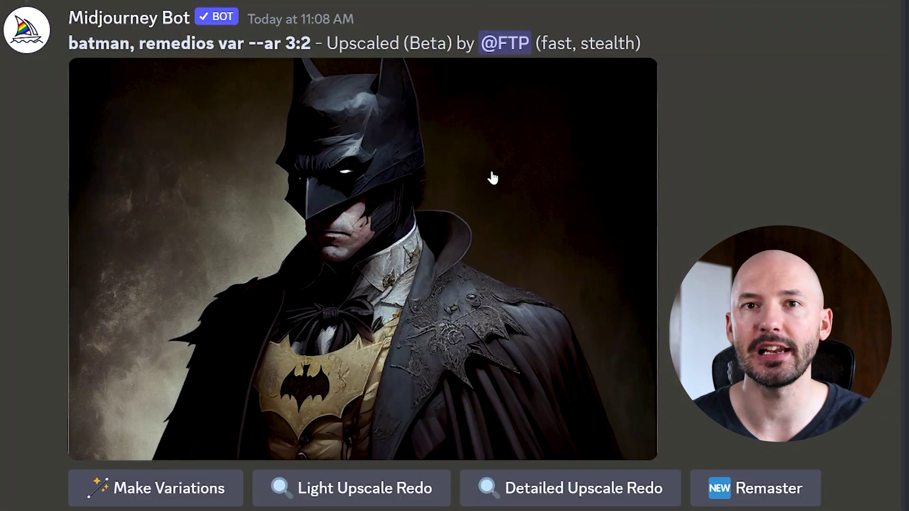